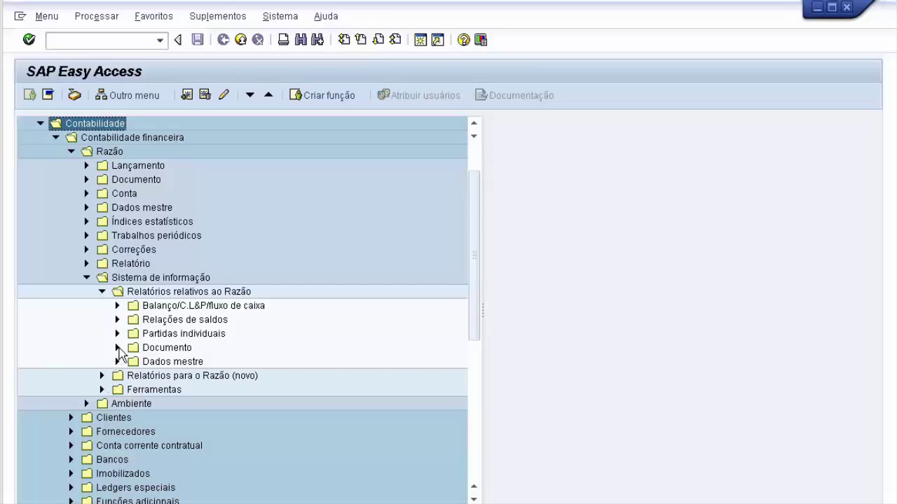
Open the Livro Diário report (S_ALR_87012296) from the Brasil document reports under Relatórios relativos ao Razão
click(118, 349)
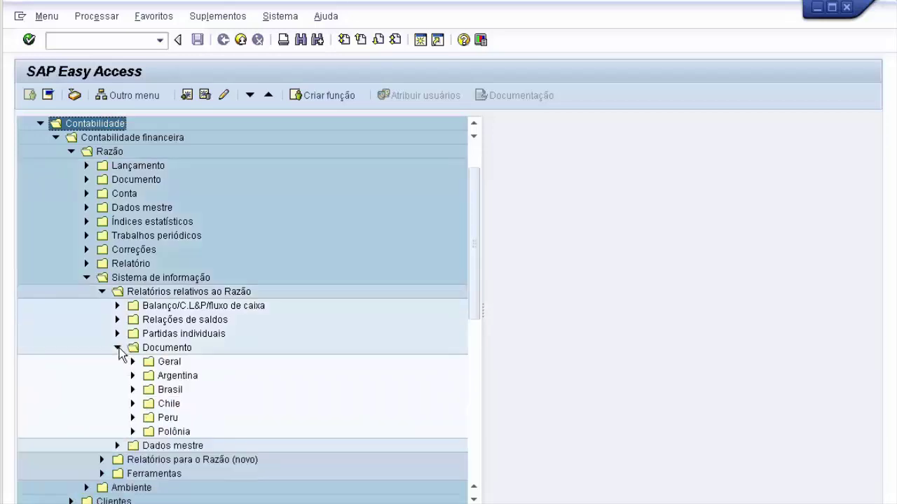
click(133, 390)
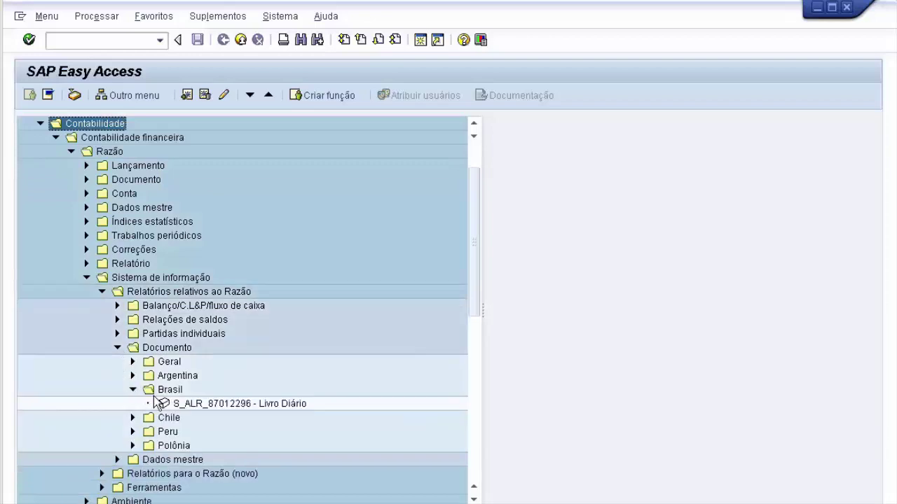
click(222, 406)
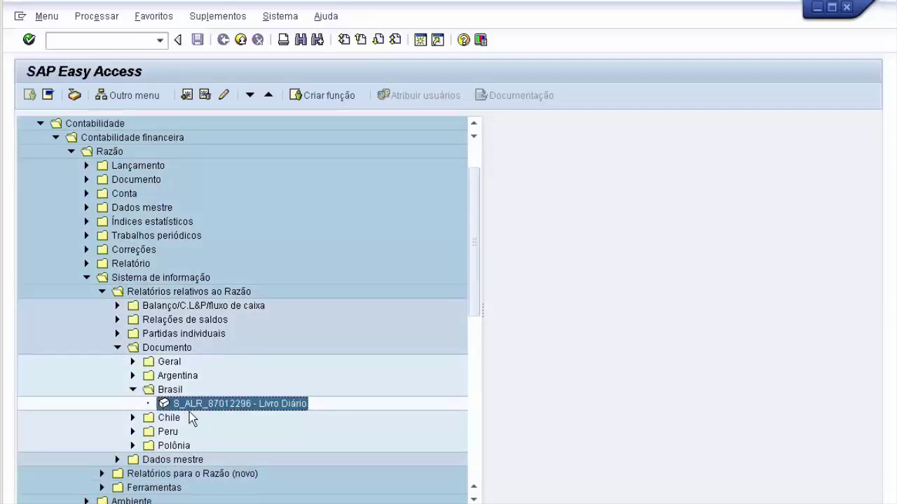
double_click(249, 406)
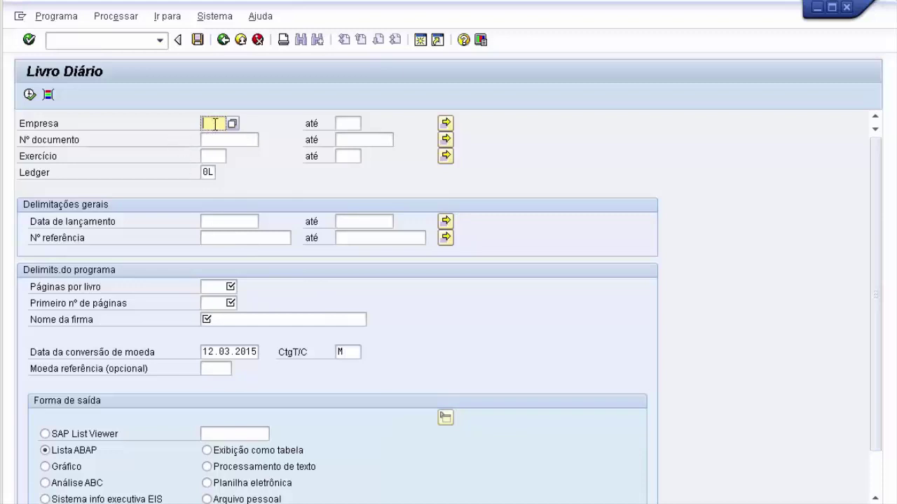
Set Empresa to 3000 and Exercício to 2006, and check the available ledgers while keeping 0L
text(3000)
click(220, 158)
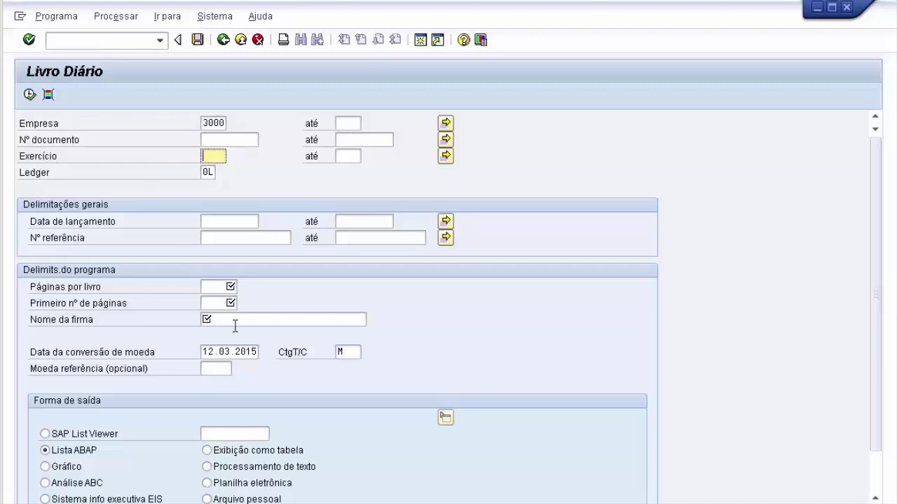
text(2006)
click(212, 175)
click(220, 174)
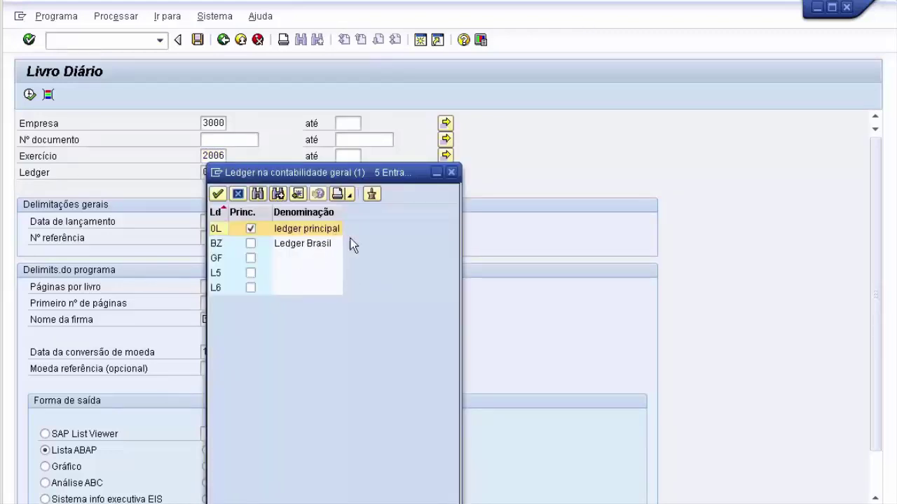
click(453, 174)
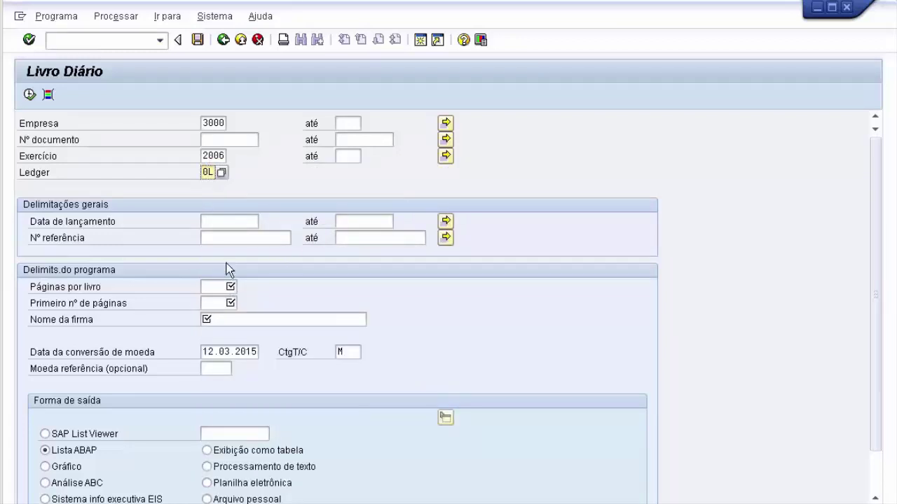
Restrict the posting date (Data de lançamento) to the range 01.01.2006 to 31.12.2006
click(215, 218)
text(01.)
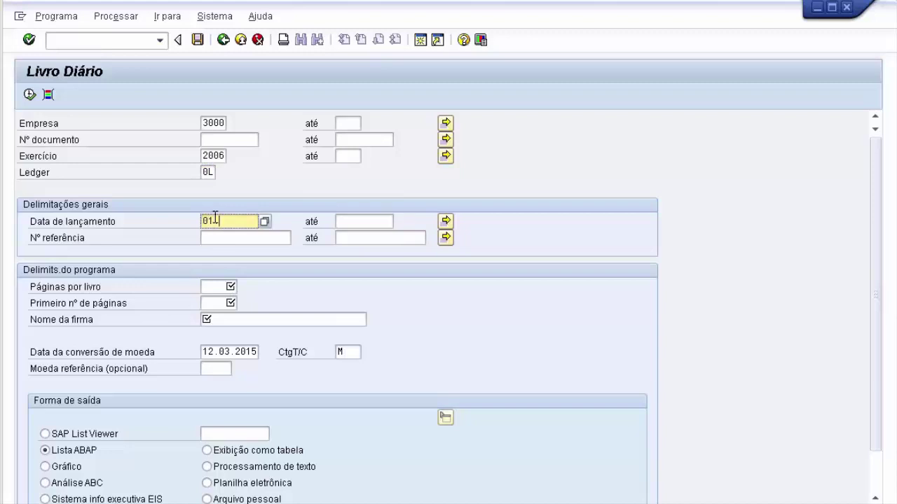
text(01.2006)
click(359, 220)
text(31.12.2206)
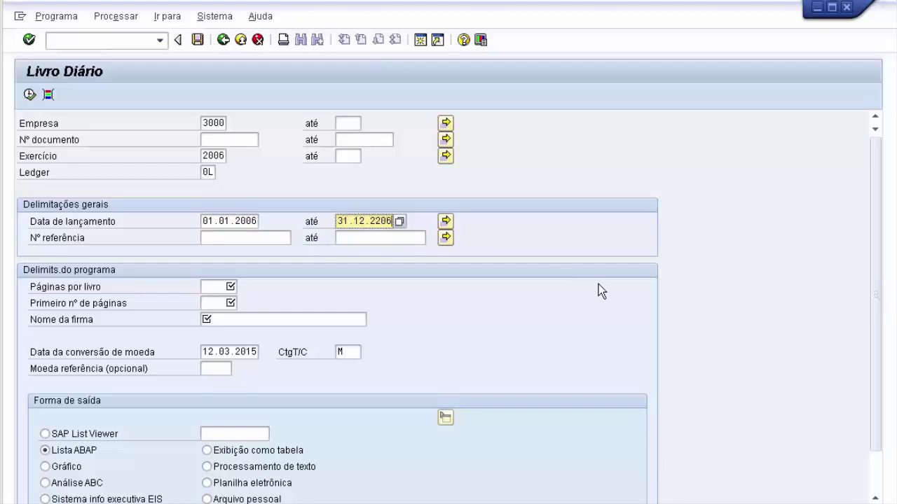
key(BackSpace)
key(BackSpace)
key(BackSpace)
text(006)
Set Páginas por livro to 99, Primeiro nº de páginas to 2 and Nome da firma to EEMPRESA ABC
click(221, 288)
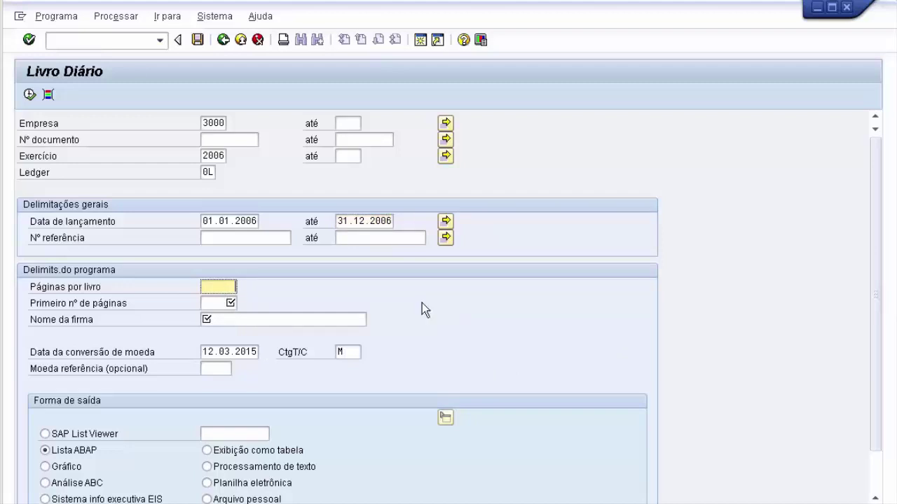
text(99)
click(228, 303)
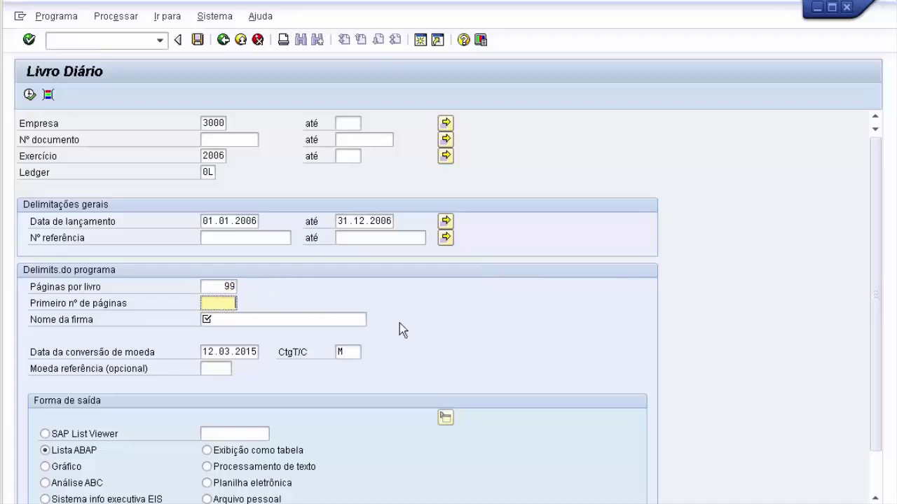
text(2)
click(242, 319)
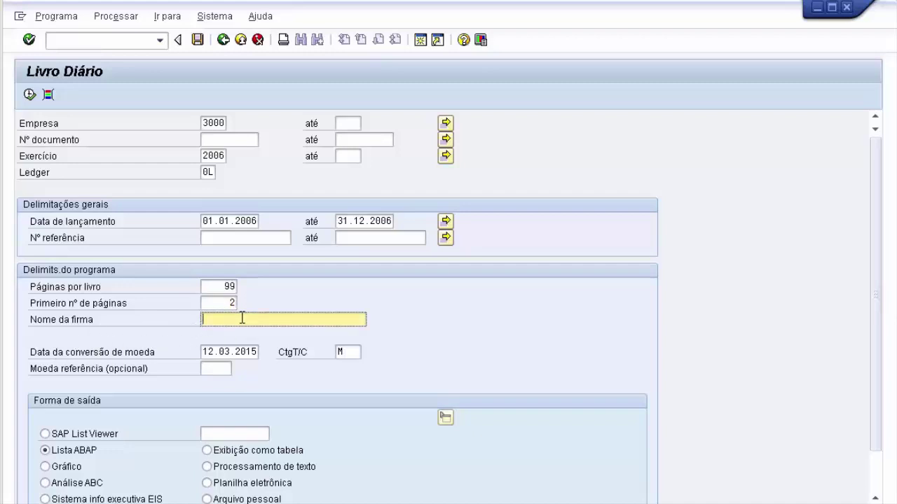
text(EEMPRESA ABC)
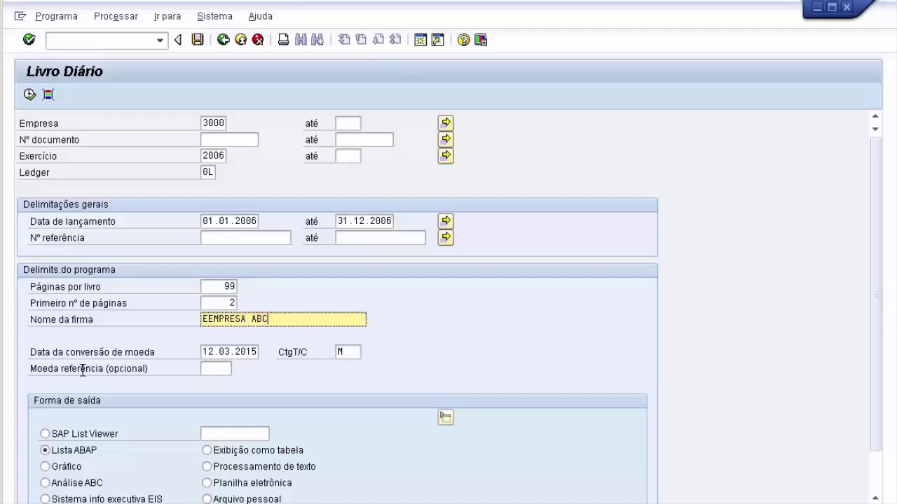
Set the optional reference currency to BRL and run the Livro Diário report
click(217, 370)
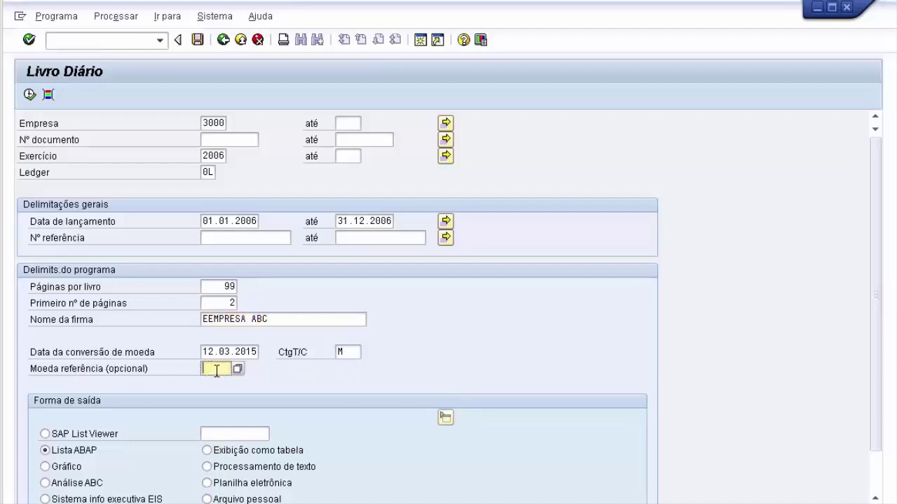
click(238, 369)
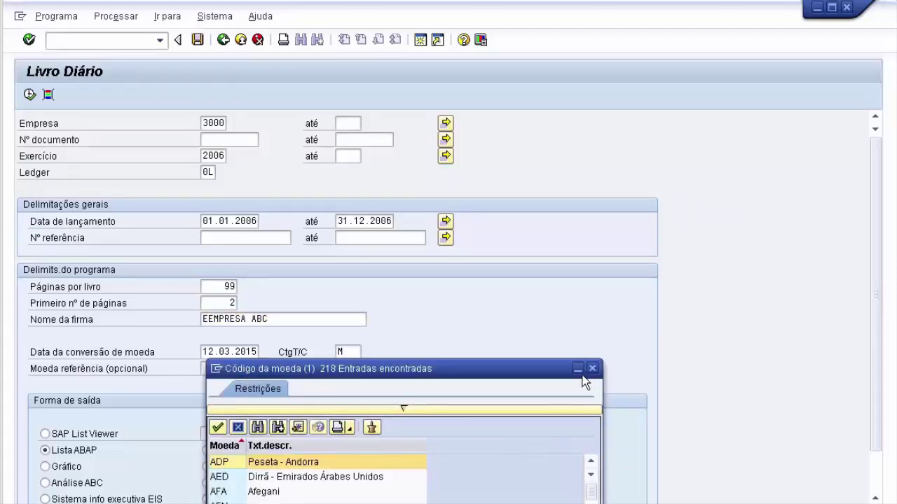
click(592, 369)
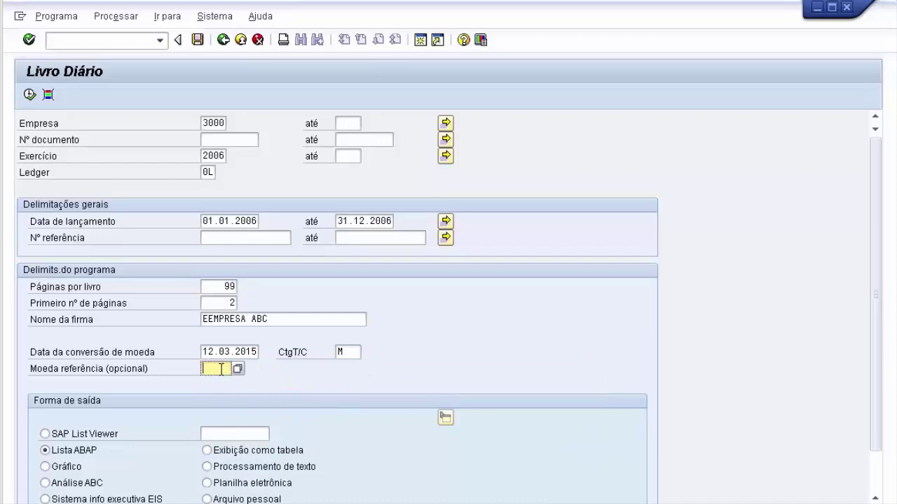
text(BRL)
click(30, 95)
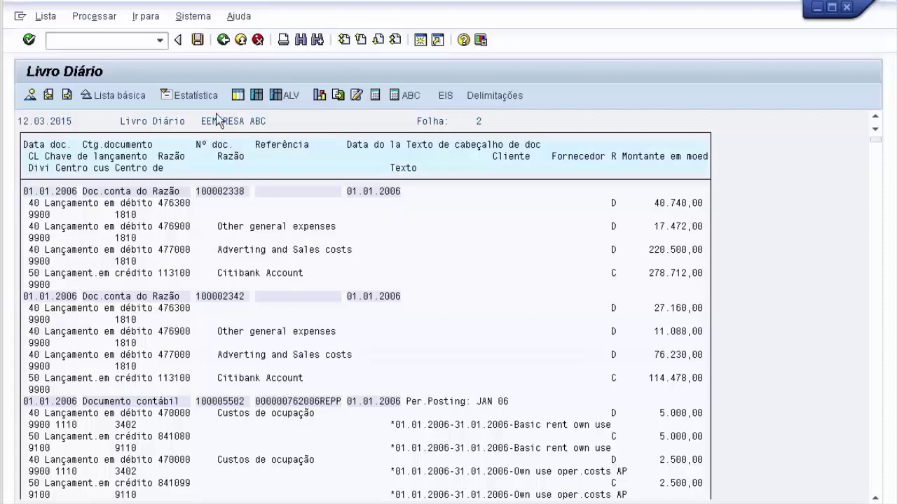
Return to the selection screen, correct Nome da firma to EMPRESA ABC and run the report again
click(222, 40)
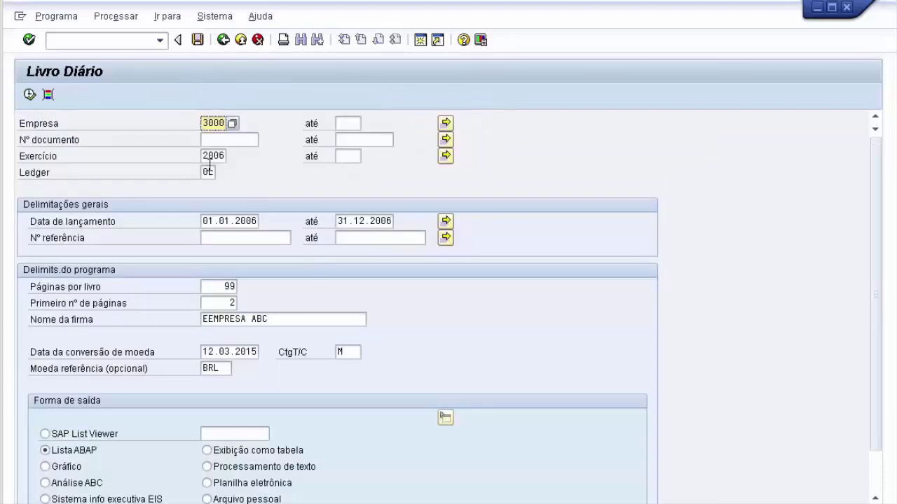
click(216, 317)
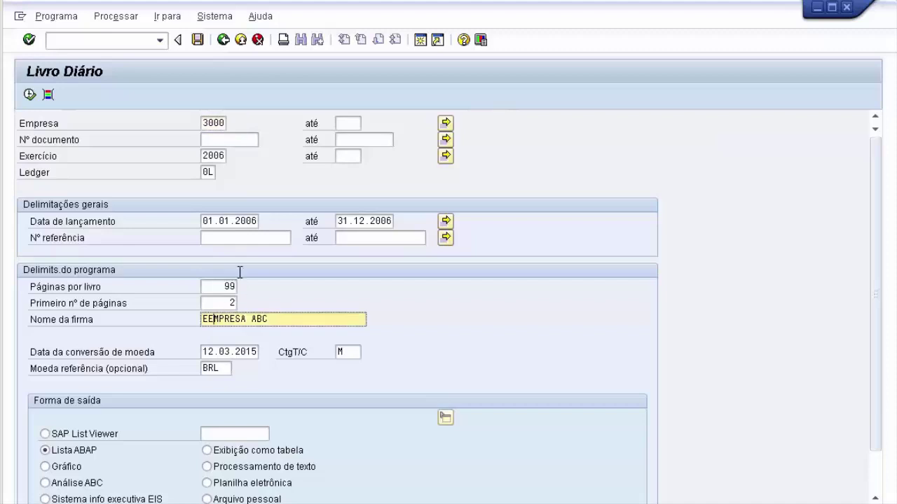
key(BackSpace)
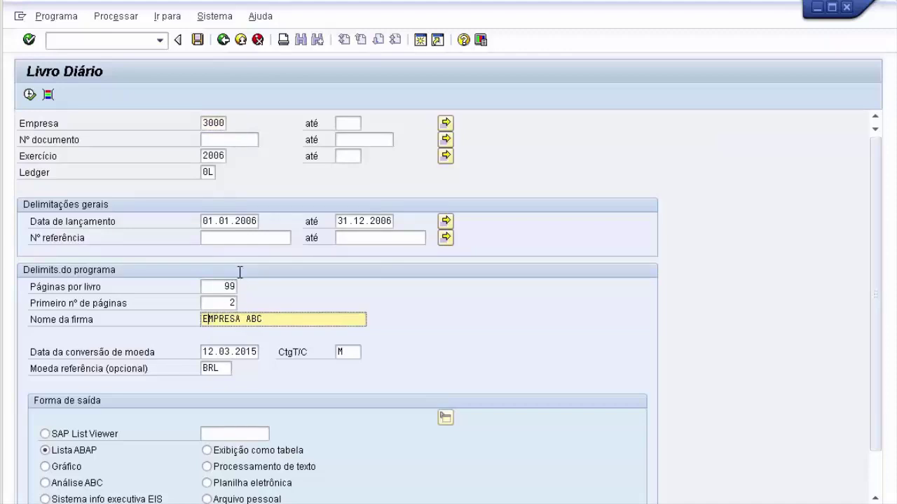
click(29, 94)
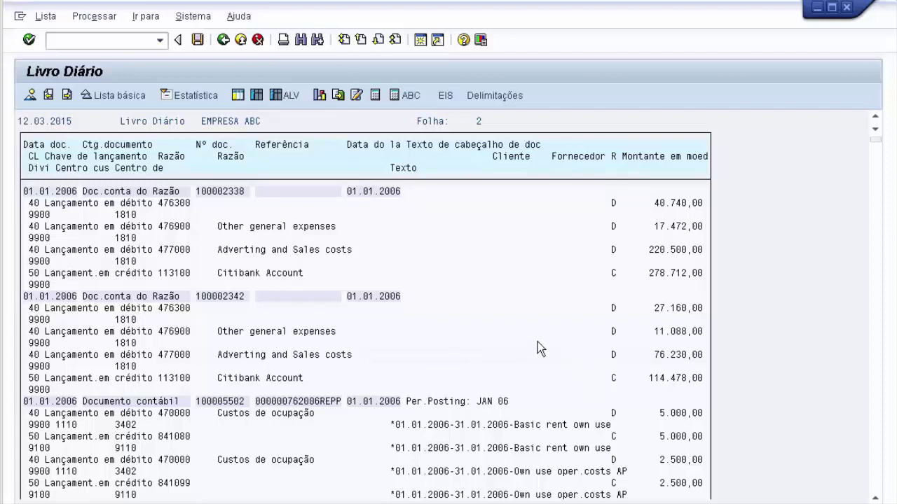
Return to the selection screen and choose Arquivo files as the output form
click(222, 40)
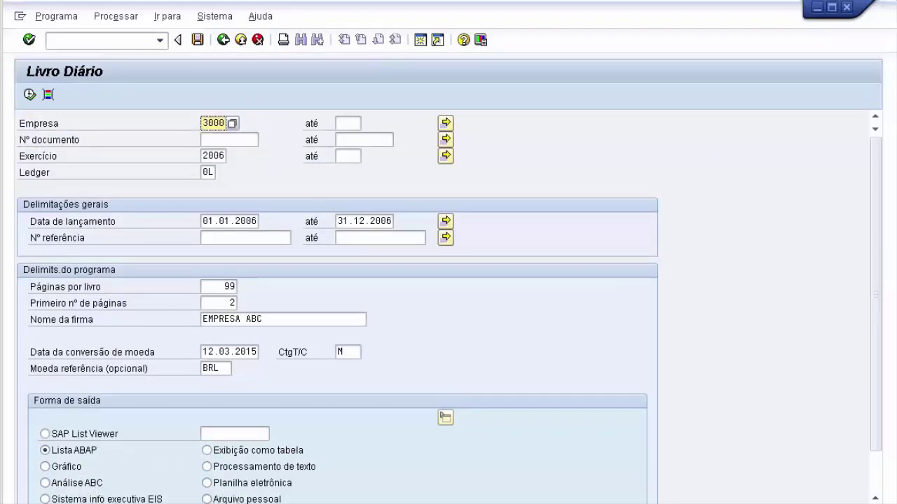
click(45, 503)
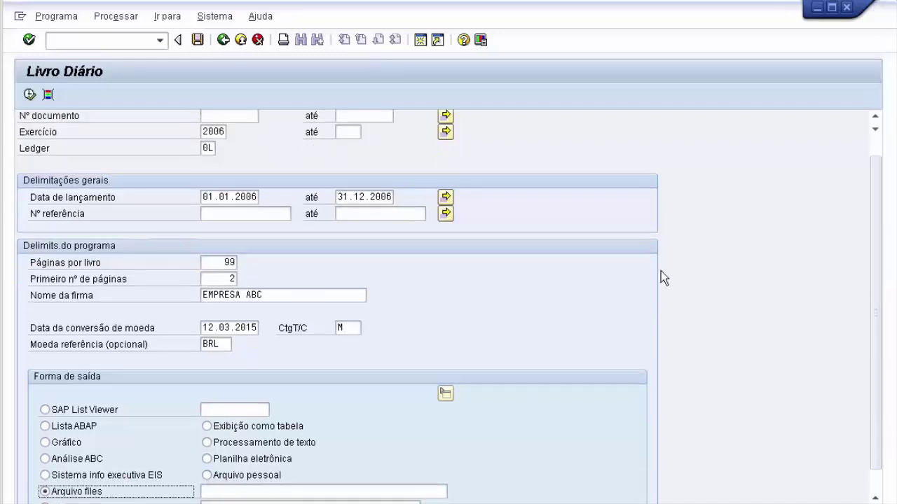